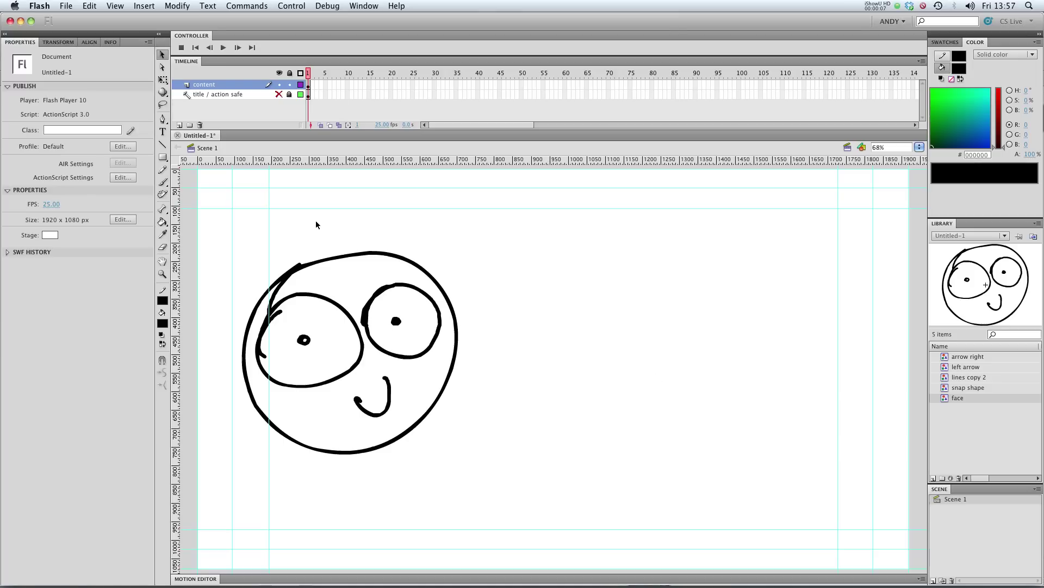
Insert frames on the content layer up to frame 75 and play back the held face
{"action": "left_click_drag", "start_coordinate": [315, 222], "coordinate": [453, 335]}
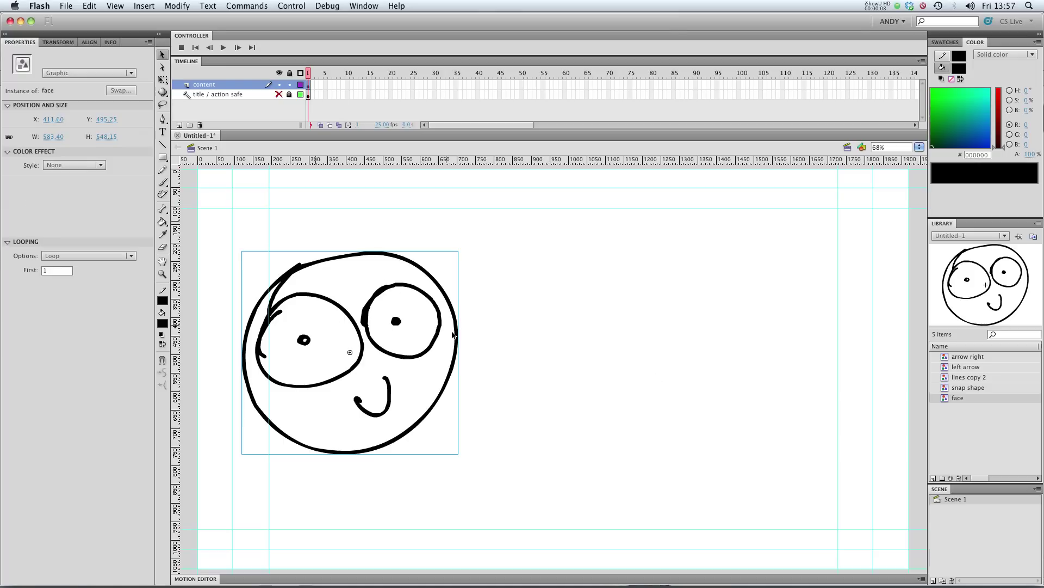
{"action": "left_click", "coordinate": [488, 336]}
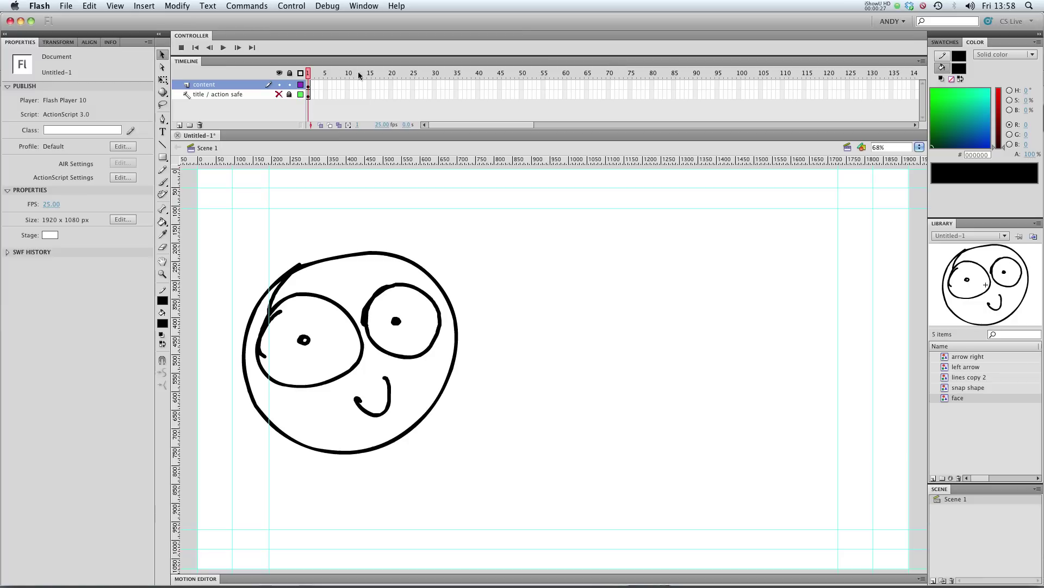
{"action": "left_click", "coordinate": [309, 85]}
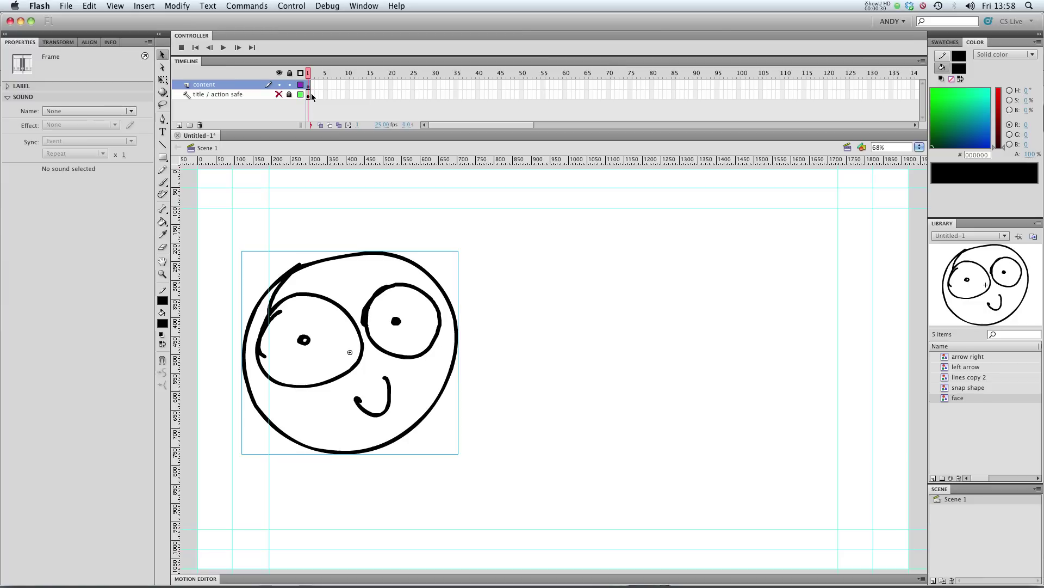
{"action": "left_click", "coordinate": [631, 85]}
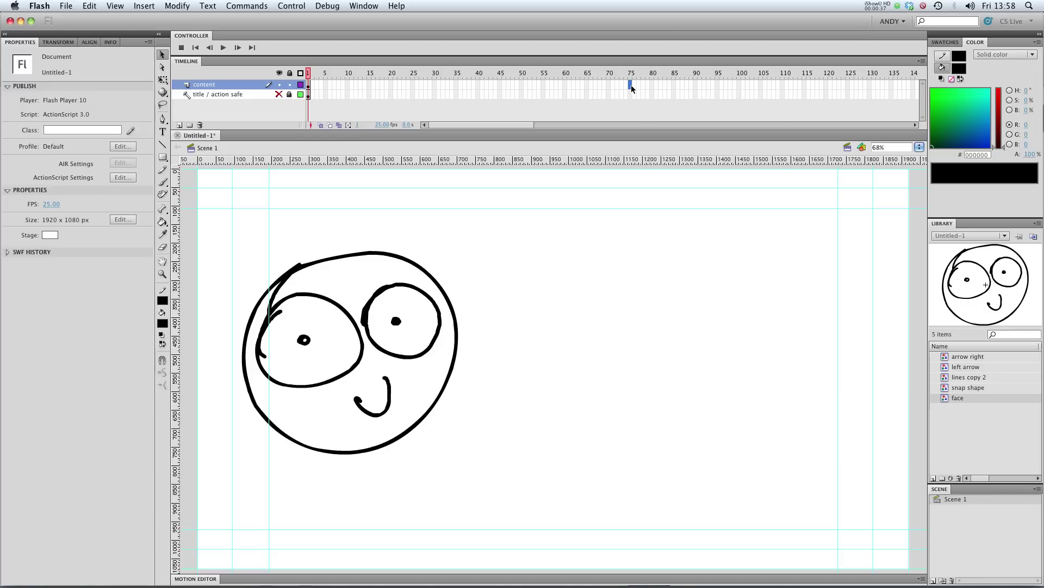
{"action": "right_click", "coordinate": [631, 85]}
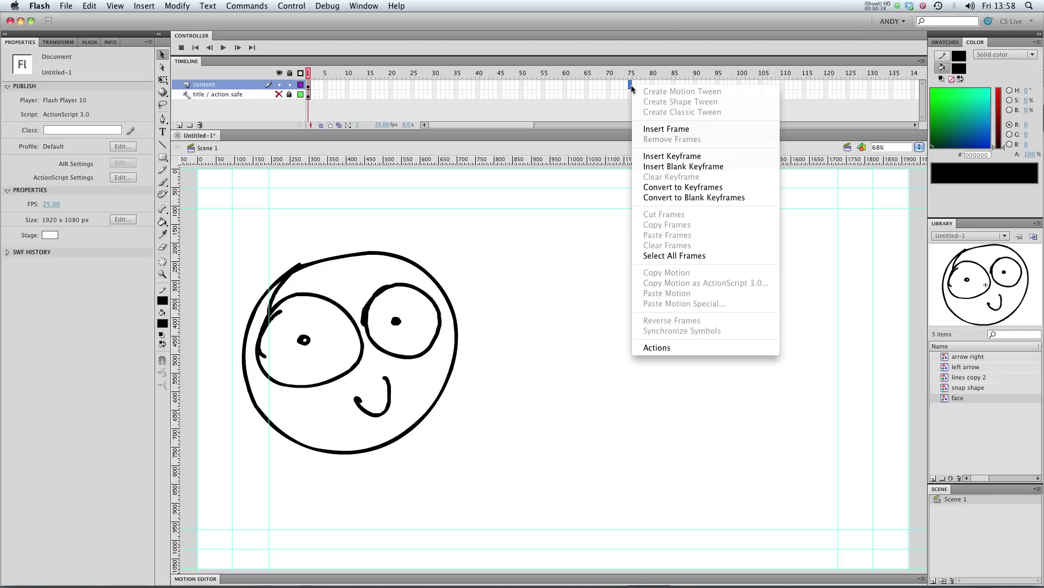
{"action": "left_click", "coordinate": [666, 128]}
{"action": "key", "text": "Return"}
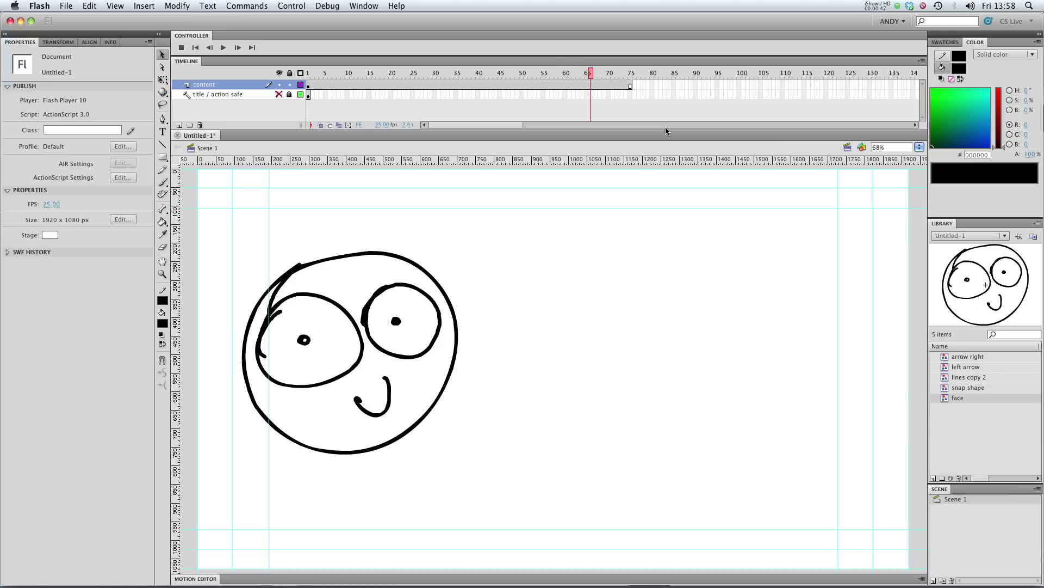
Create a motion tween over content-layer frames 1–75 and play it to check
{"action": "left_click", "coordinate": [474, 86]}
{"action": "right_click", "coordinate": [474, 86]}
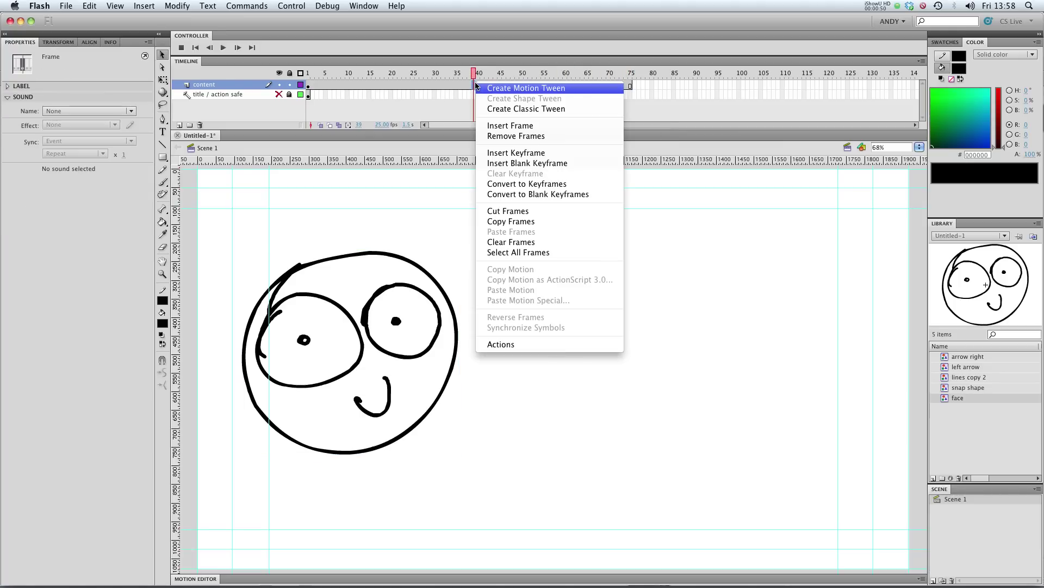
{"action": "left_click", "coordinate": [517, 89]}
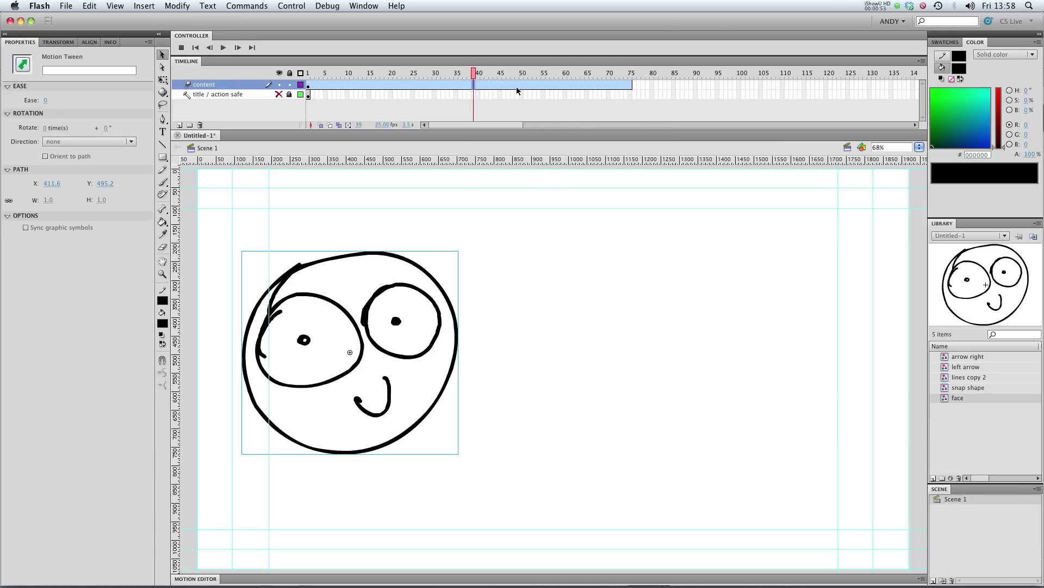
{"action": "key", "text": "Return"}
At frame 75, drag the face to the stage's right side and preview the straight path
{"action": "left_click_drag", "start_coordinate": [479, 74], "coordinate": [629, 77]}
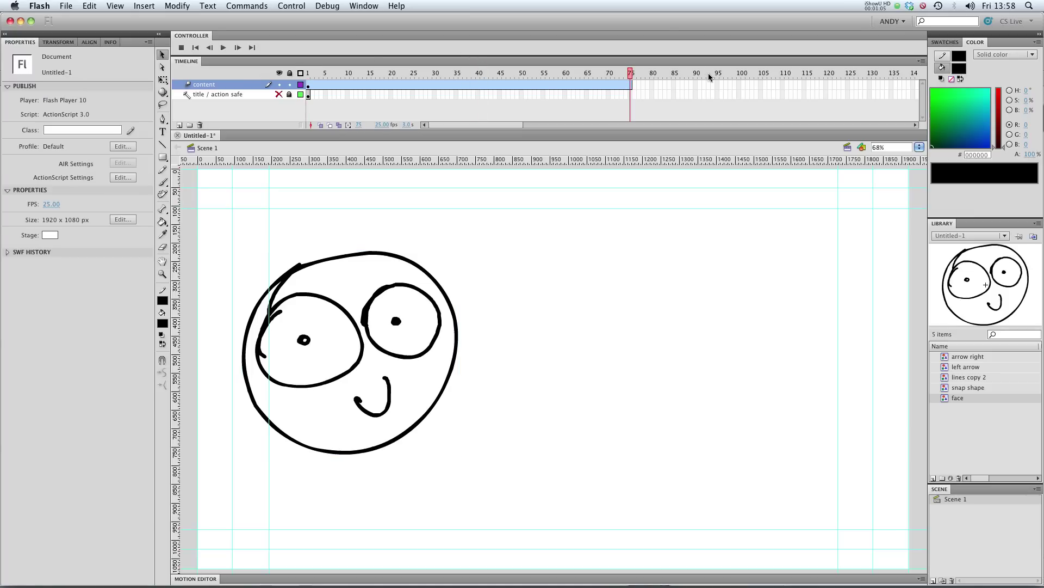
{"action": "left_click", "coordinate": [631, 85]}
{"action": "left_click", "coordinate": [631, 85]}
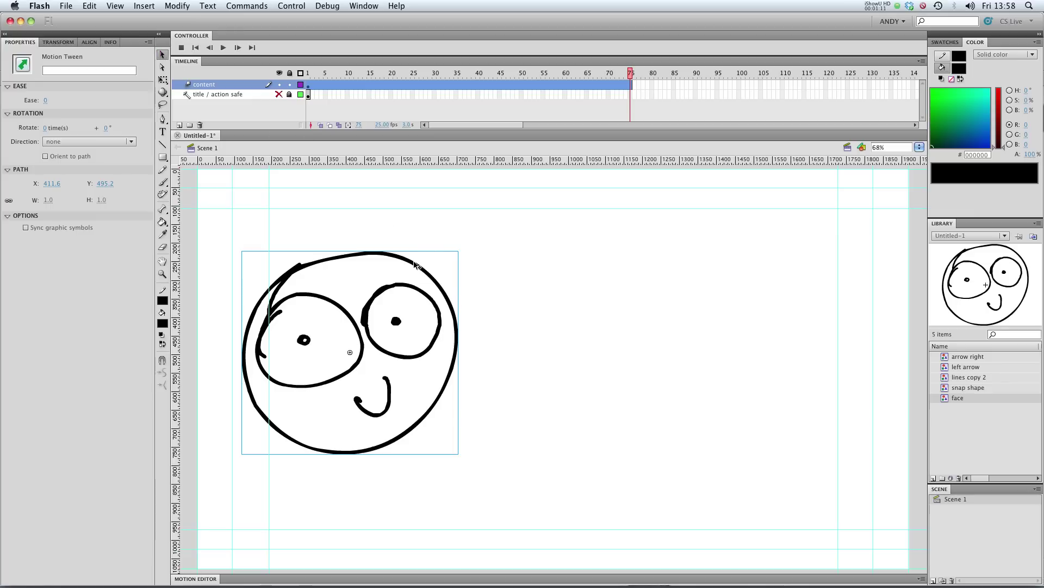
{"action": "left_click_drag", "start_coordinate": [410, 266], "coordinate": [825, 260]}
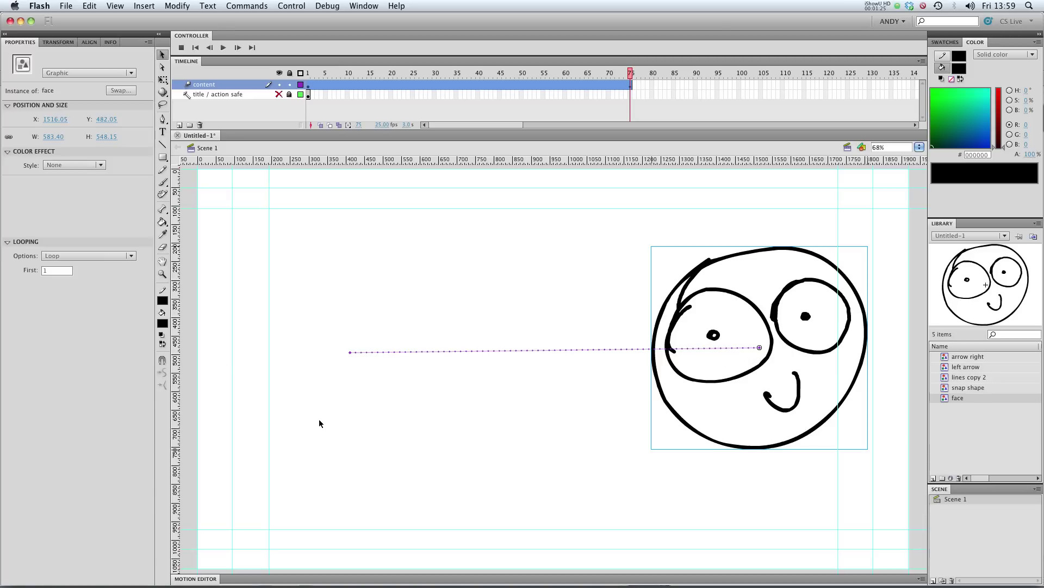
{"action": "key", "text": "Return"}
At frame 35, drag the face upward to top-centre, peaking the path, then replay the tween
{"action": "left_click_drag", "start_coordinate": [535, 76], "coordinate": [456, 75]}
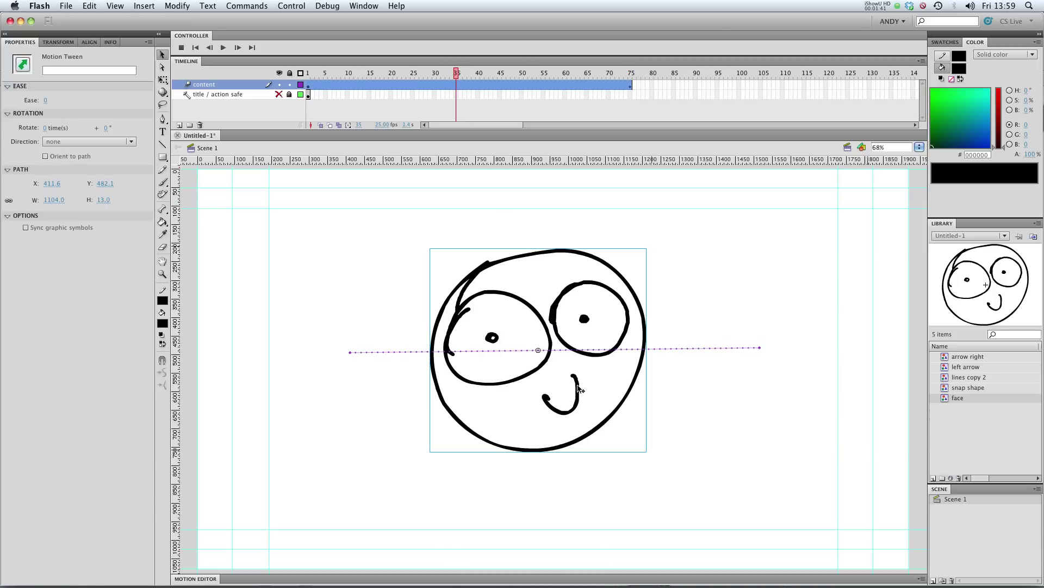
{"action": "left_click_drag", "start_coordinate": [578, 389], "coordinate": [571, 288]}
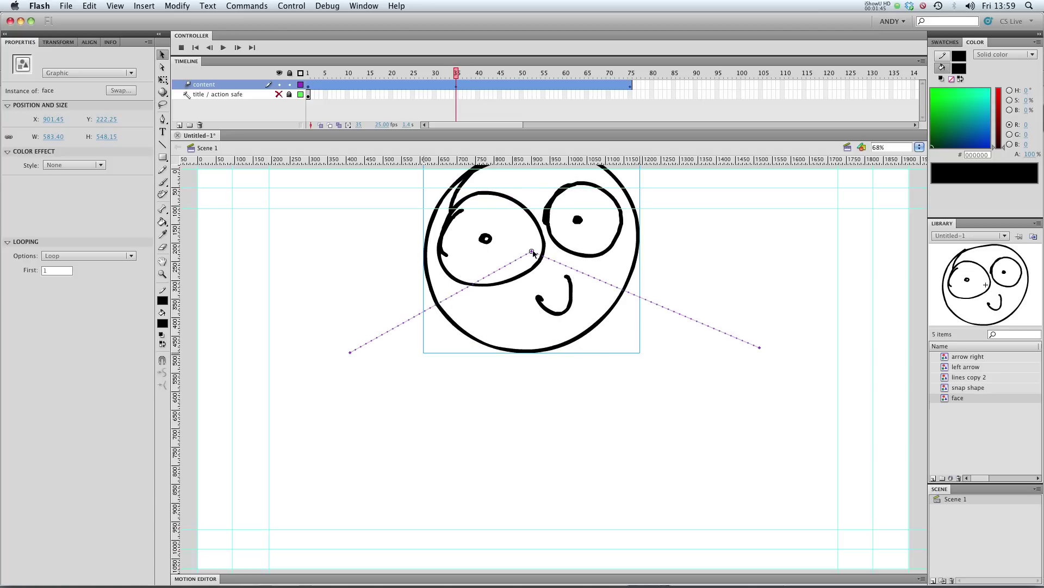
{"action": "key", "text": "Return"}
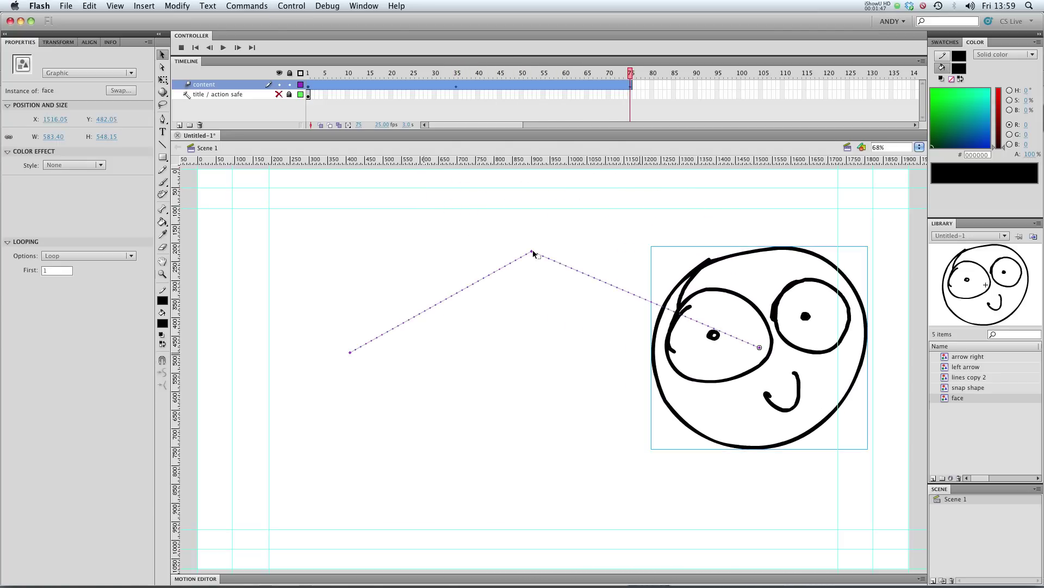
{"action": "key", "text": "Return"}
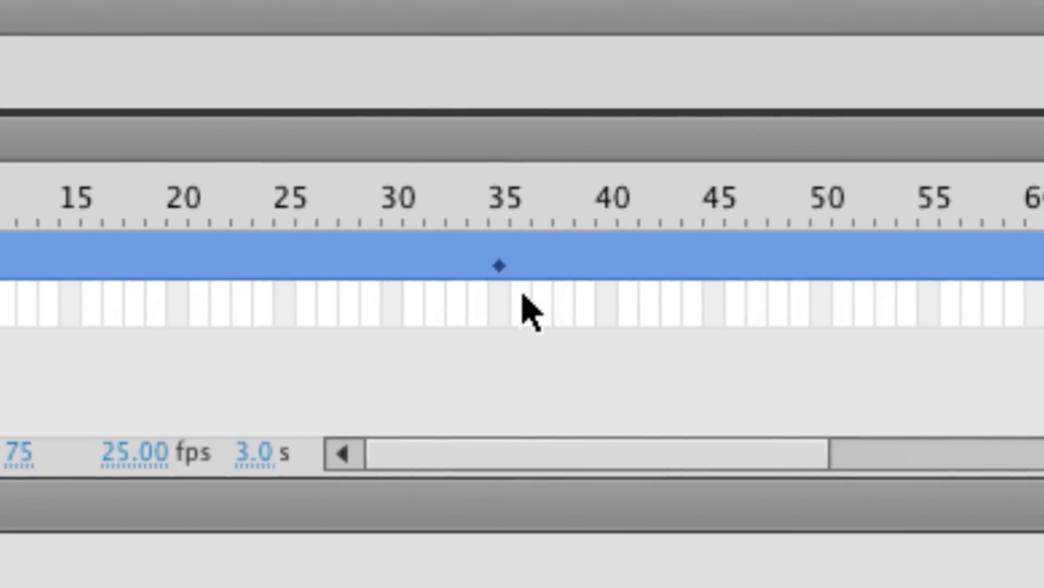
{"action": "left_click", "coordinate": [536, 328]}
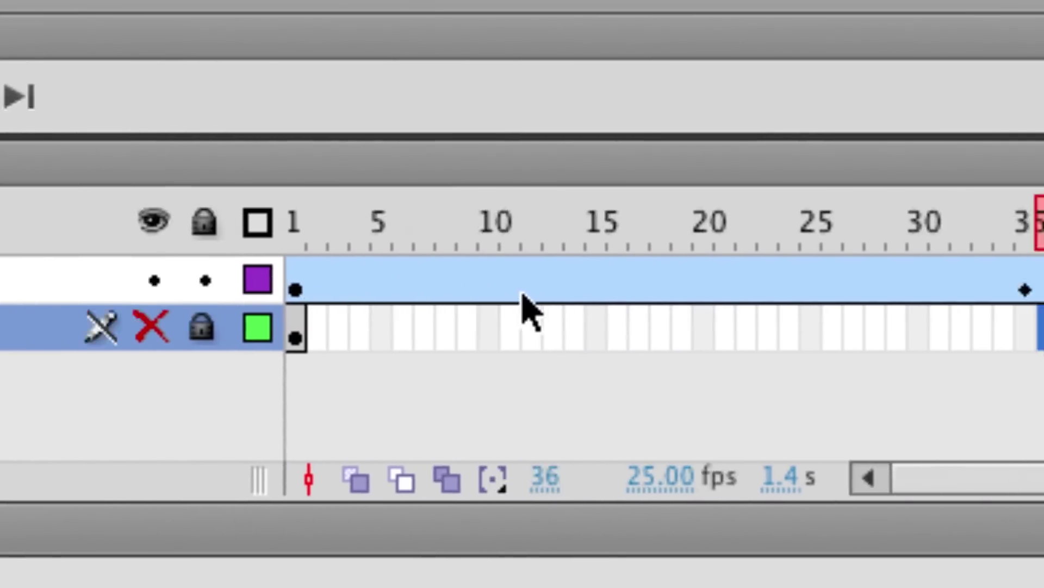
{"action": "left_click_drag", "start_coordinate": [424, 292], "coordinate": [774, 291]}
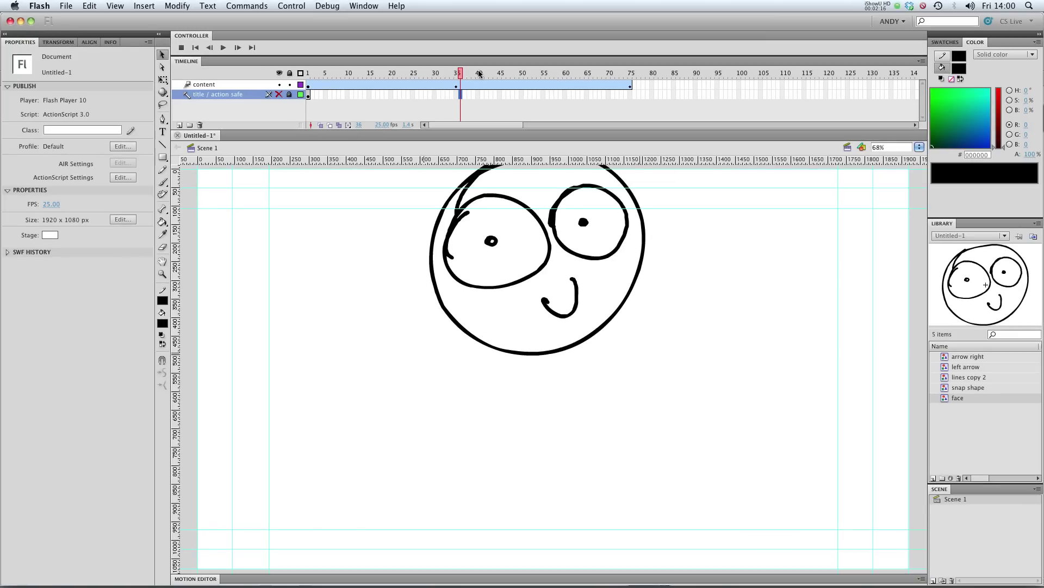
Undo the frame-35 lift with Cmd+Z, flattening the path back to horizontal
{"action": "key", "text": "z"}
{"action": "key", "text": "super+z"}
{"action": "key", "text": "z"}
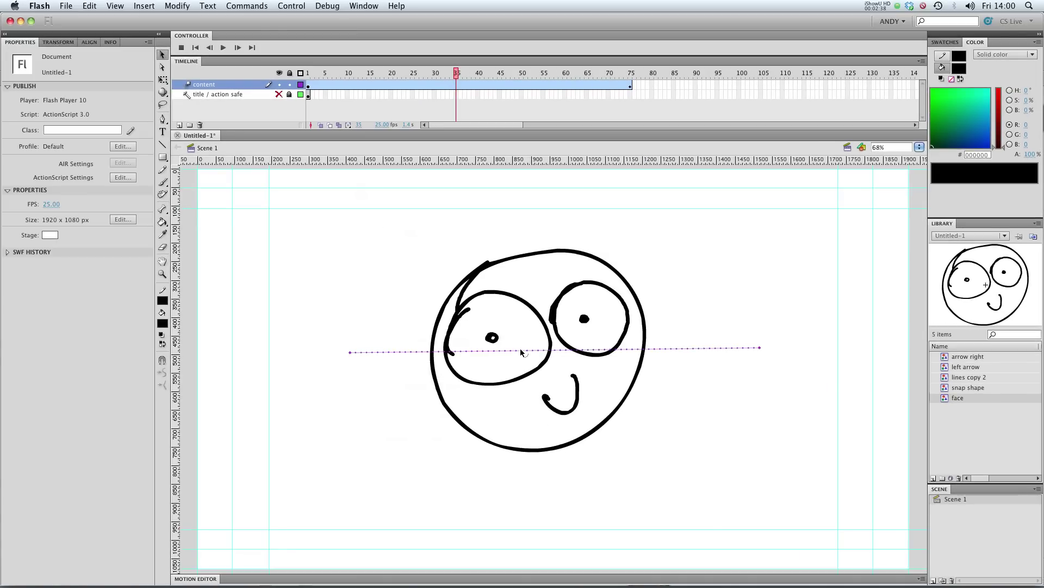
Drag the path's middle upward into a smooth arc, then rewind and replay the animation
{"action": "left_click_drag", "start_coordinate": [520, 348], "coordinate": [501, 230]}
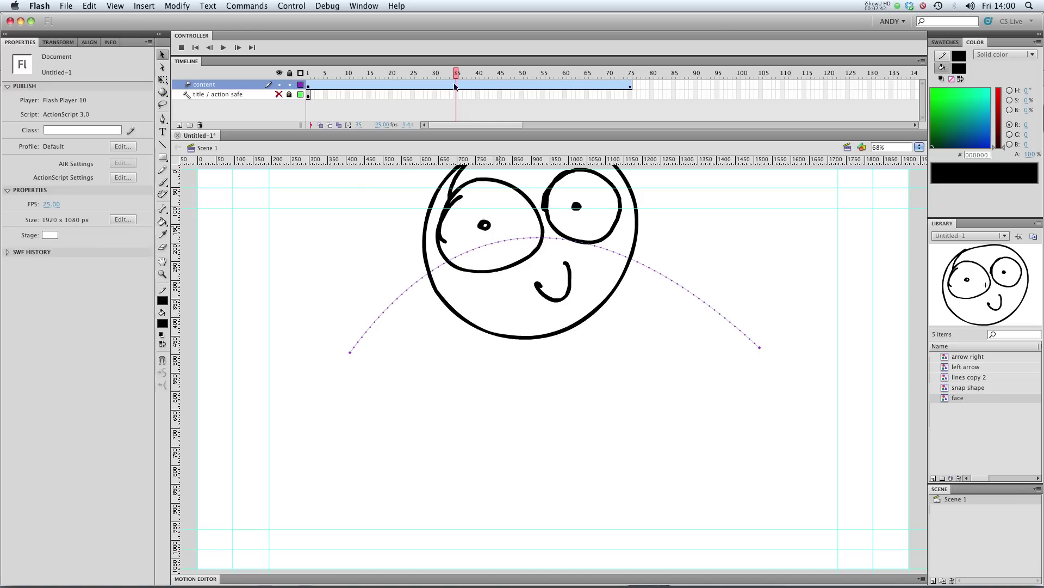
{"action": "left_click_drag", "start_coordinate": [456, 73], "coordinate": [322, 74]}
{"action": "key", "text": "Return"}
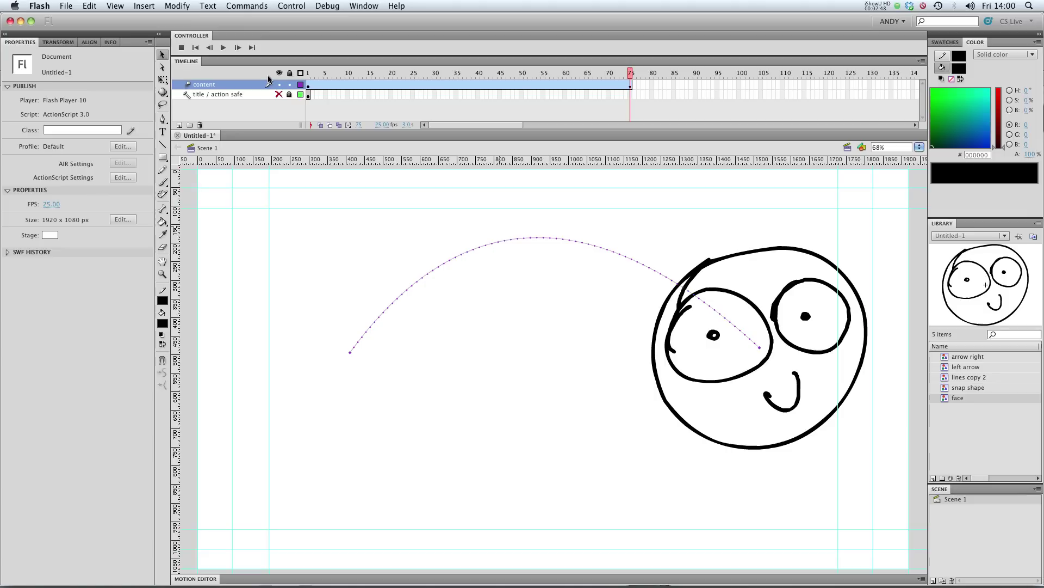
{"action": "left_click_drag", "start_coordinate": [412, 74], "coordinate": [316, 77]}
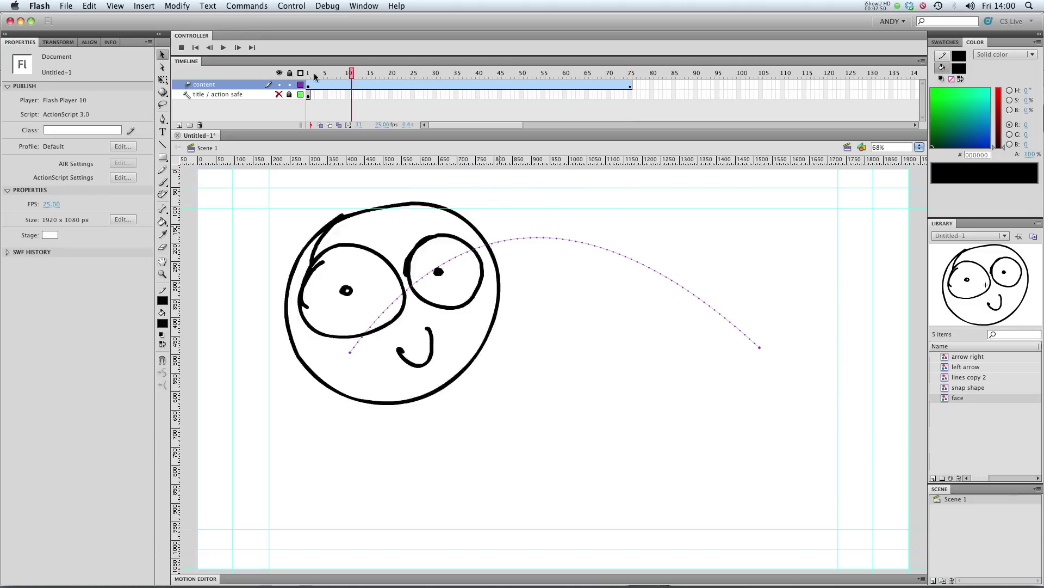
{"action": "key", "text": "Return"}
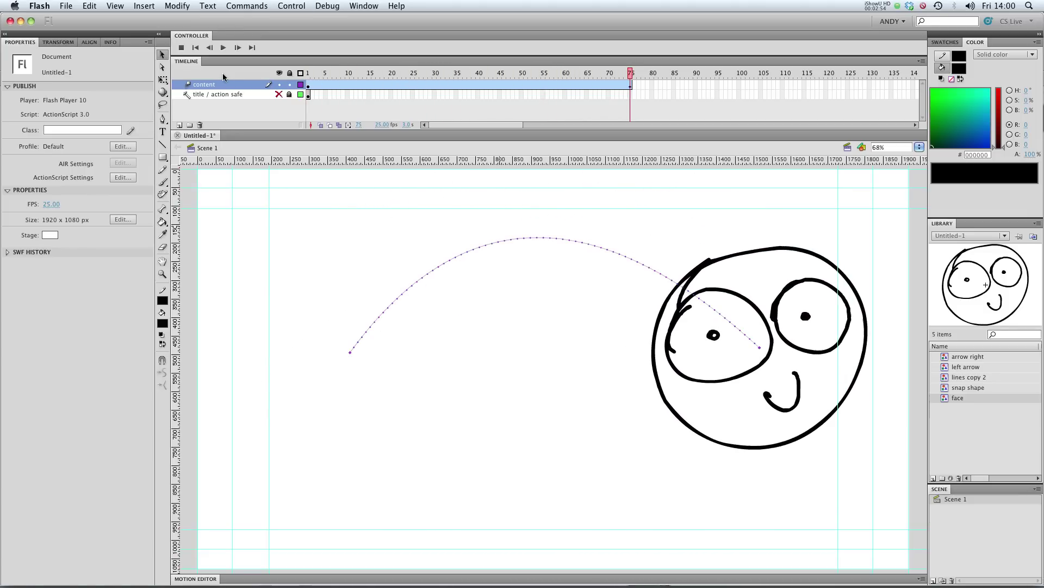
{"action": "key", "text": "Return"}
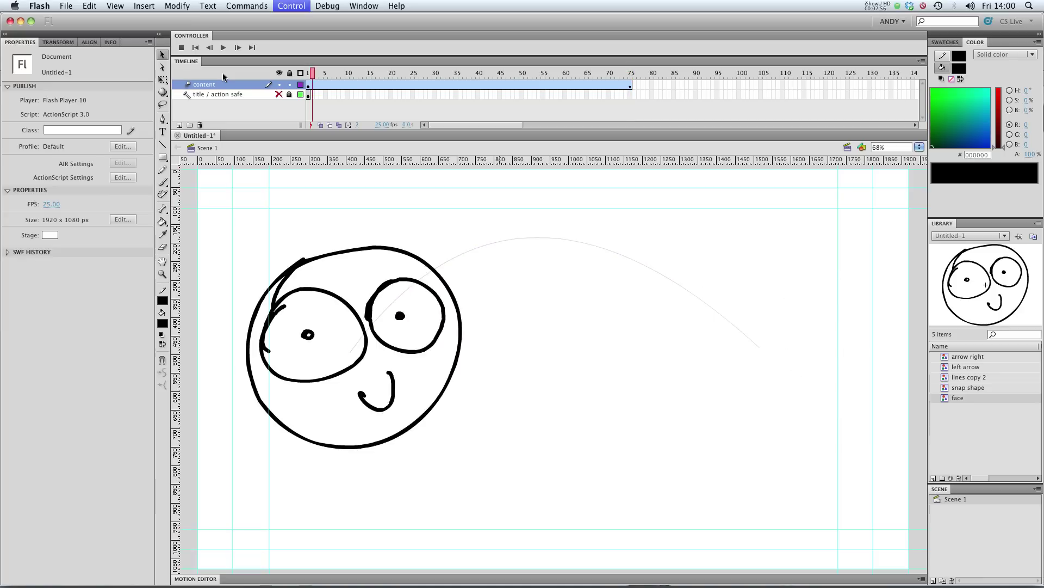